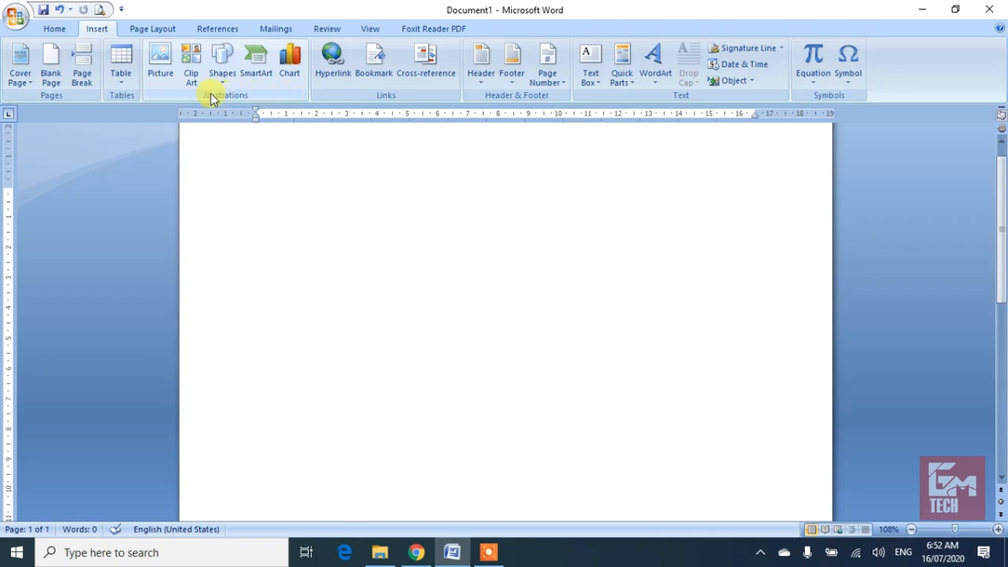
# Insert the GM1 picture from the Video Projects folder into the blank document.
pyautogui.click(164, 71)
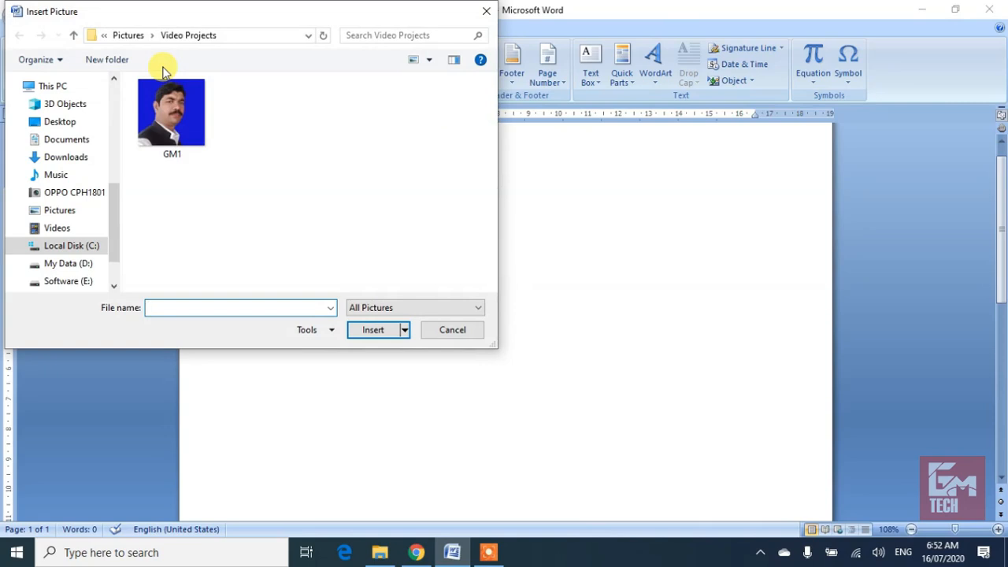
pyautogui.doubleClick(168, 112)
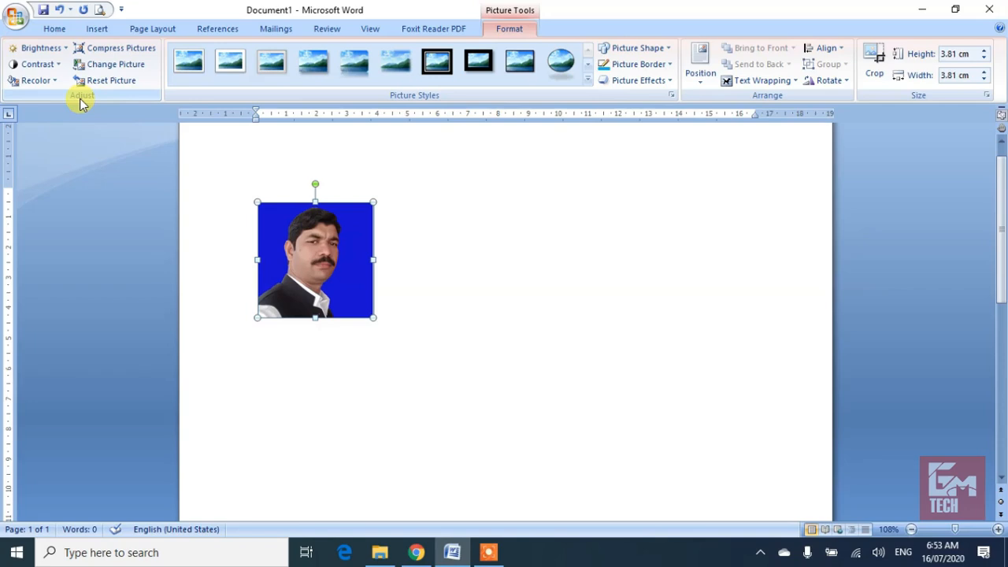
# Apply 0 % (Normal) brightness to the picture, and raise it to +40 %.
pyautogui.click(39, 49)
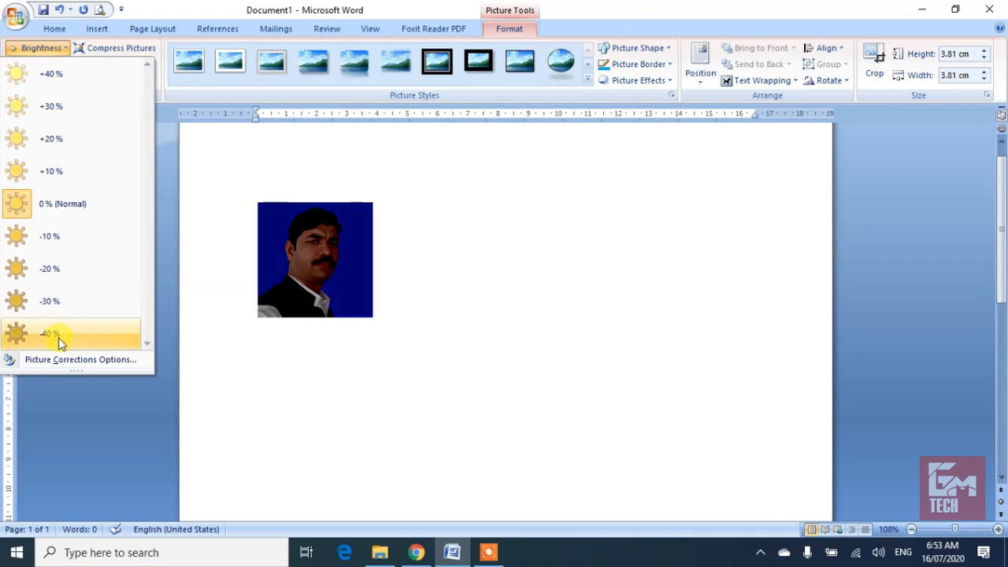
pyautogui.click(49, 204)
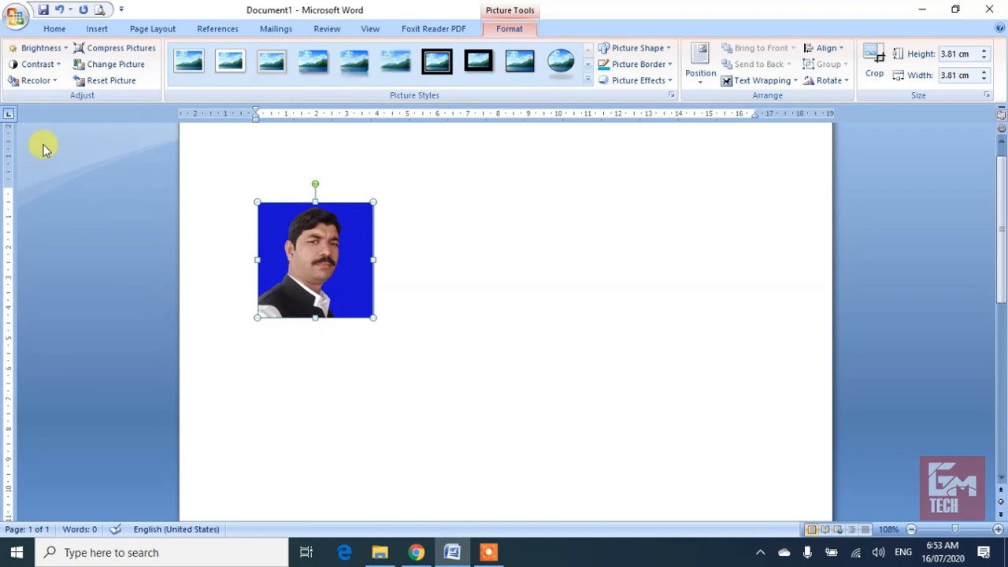
pyautogui.click(38, 47)
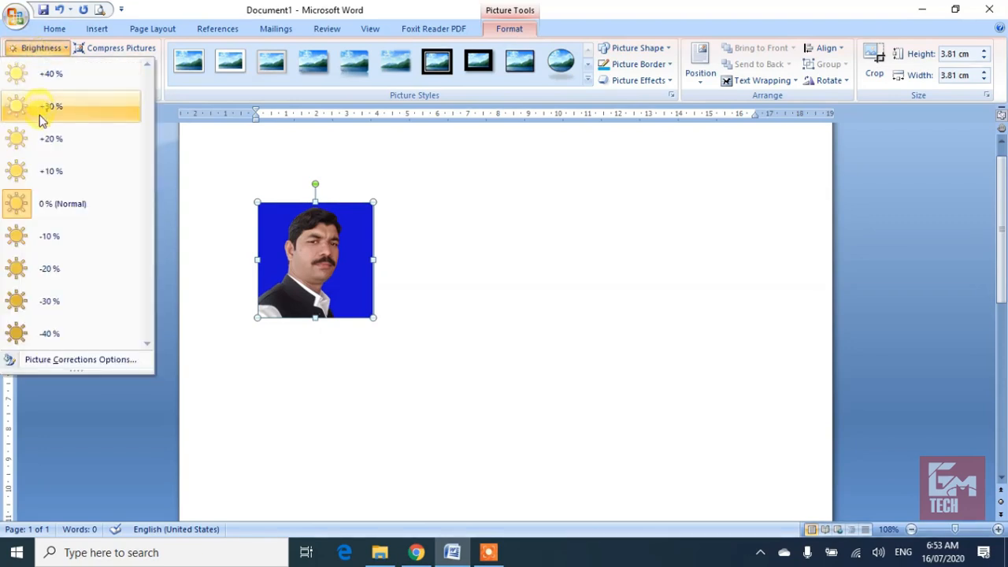
pyautogui.click(61, 69)
# Set the picture's contrast to +40 % and reduce it to +30 %, and recolor the picture with the aqua dark variation.
pyautogui.click(40, 63)
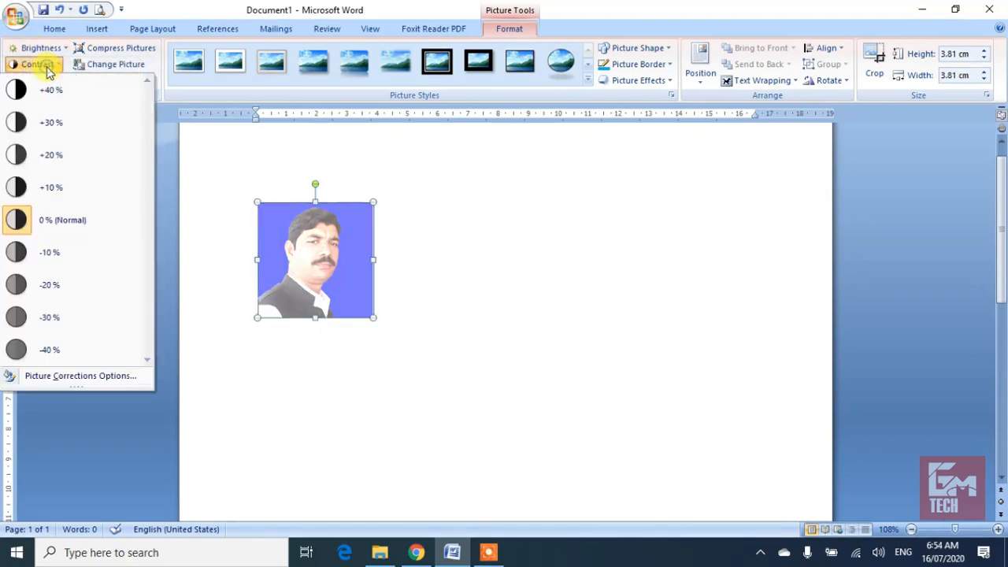
pyautogui.click(47, 90)
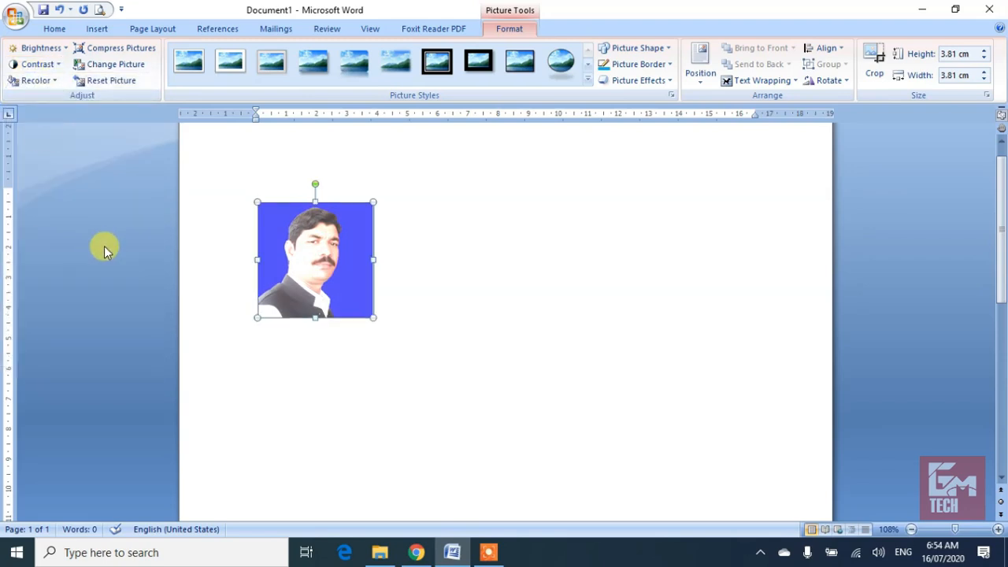
pyautogui.click(37, 66)
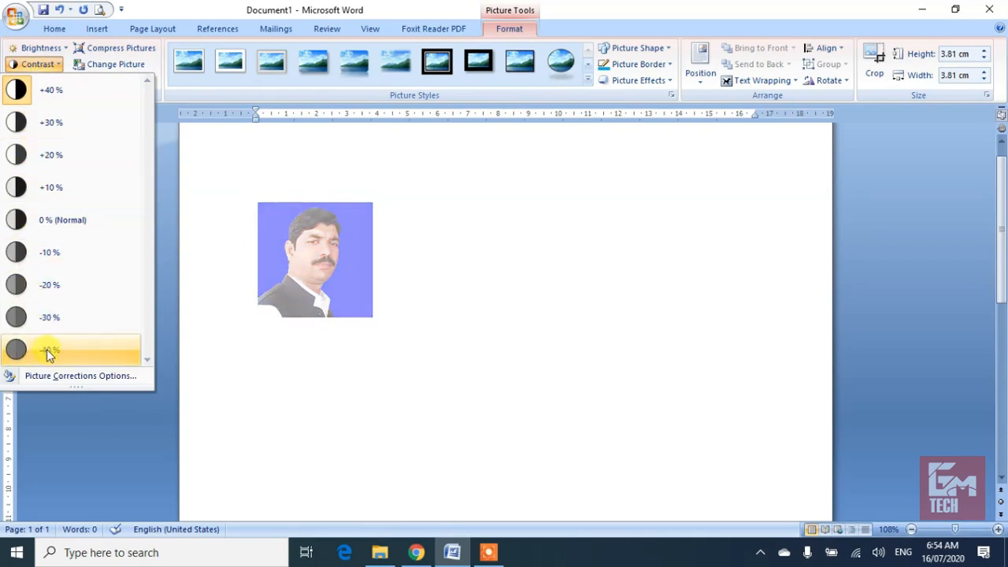
pyautogui.click(34, 124)
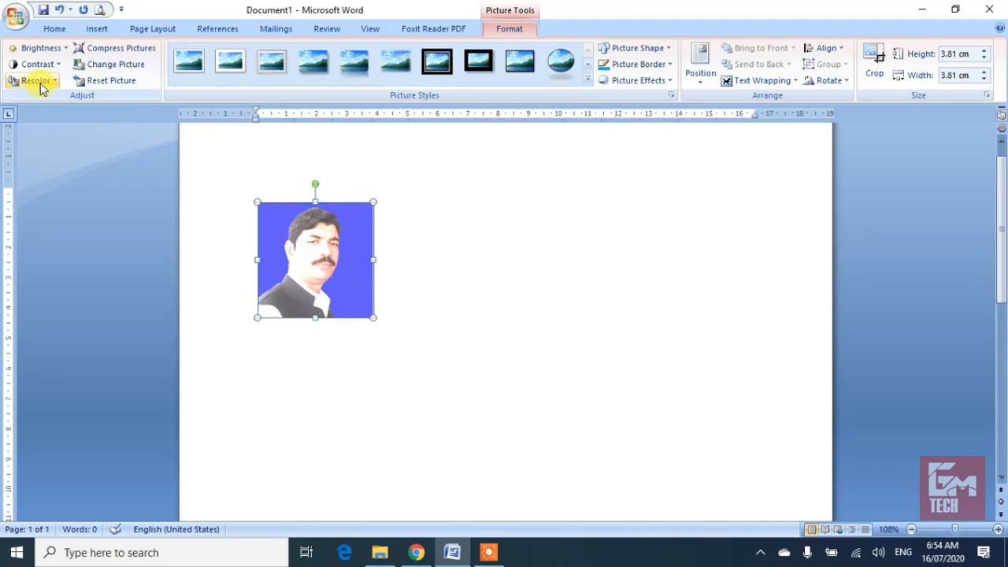
pyautogui.click(40, 82)
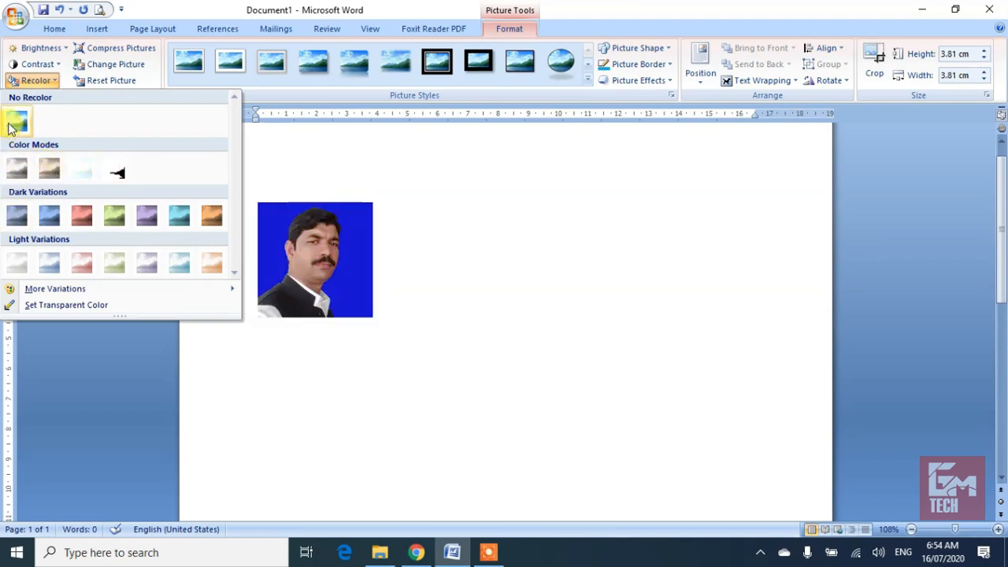
pyautogui.click(179, 218)
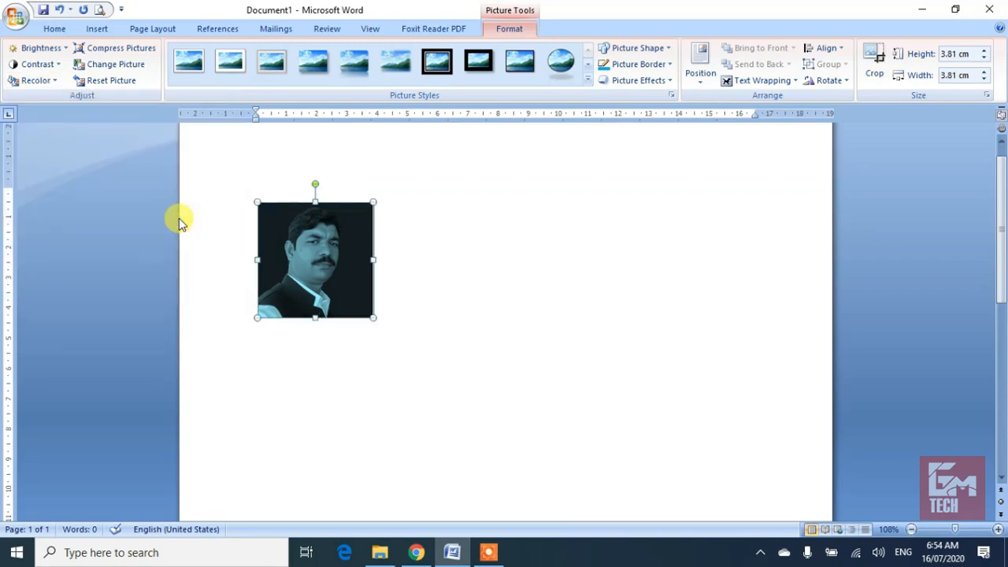
# Replace the picture with New Online Examination System from the Pictures folder, and undo the replacement.
pyautogui.click(113, 69)
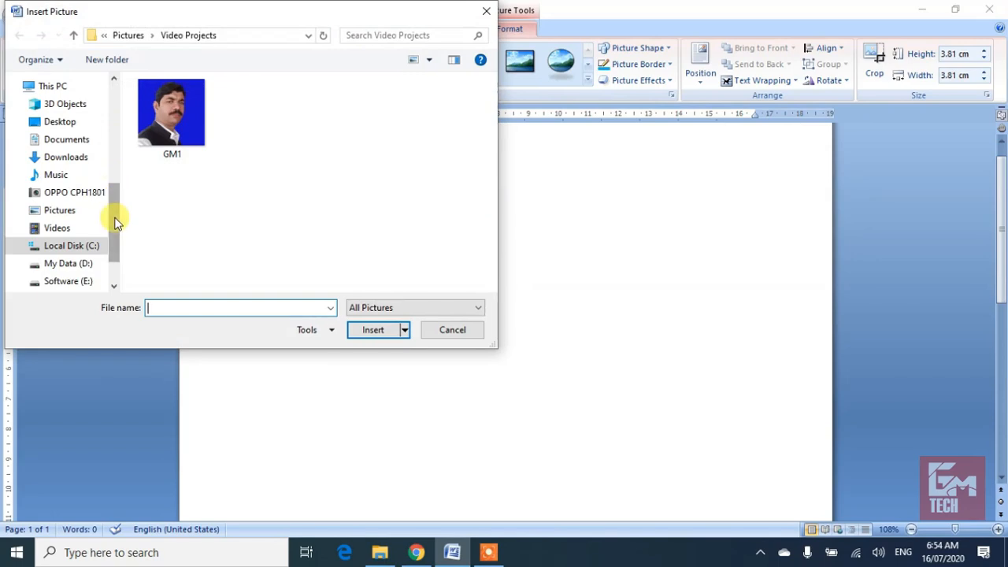
pyautogui.moveTo(114, 243); pyautogui.dragTo(114, 221)
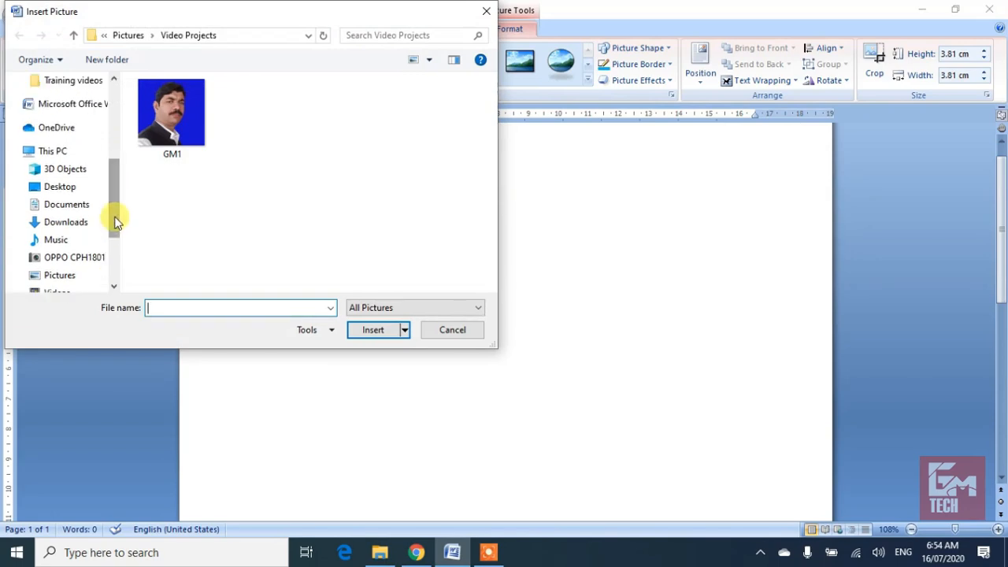
pyautogui.click(63, 260)
pyautogui.click(60, 278)
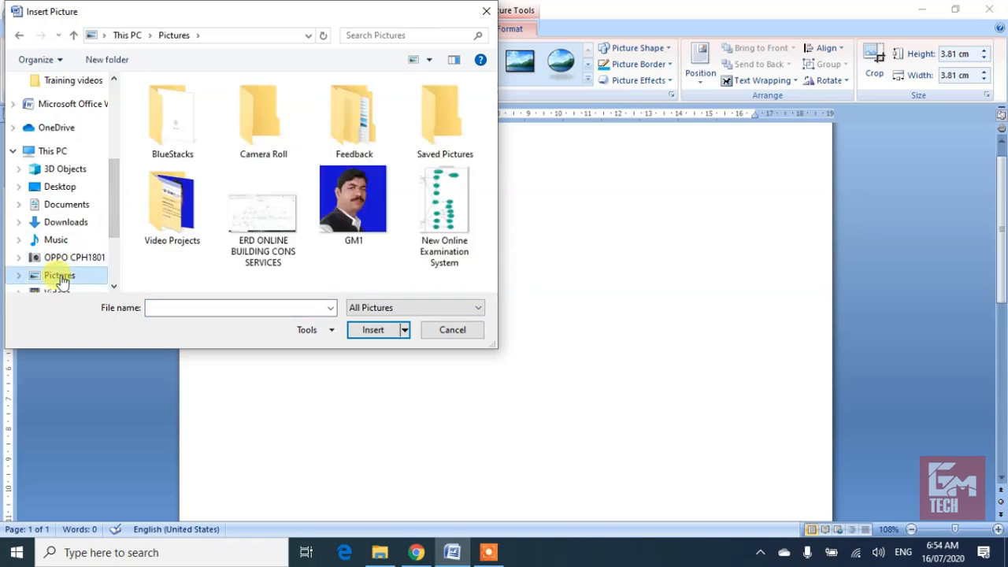
pyautogui.doubleClick(443, 195)
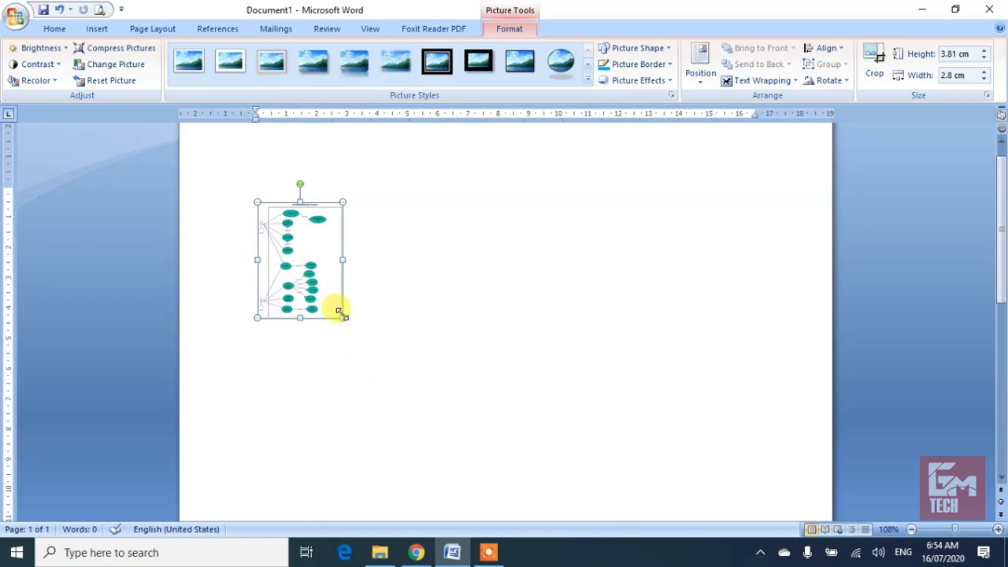
pyautogui.hotkey('ctrl', 'z')
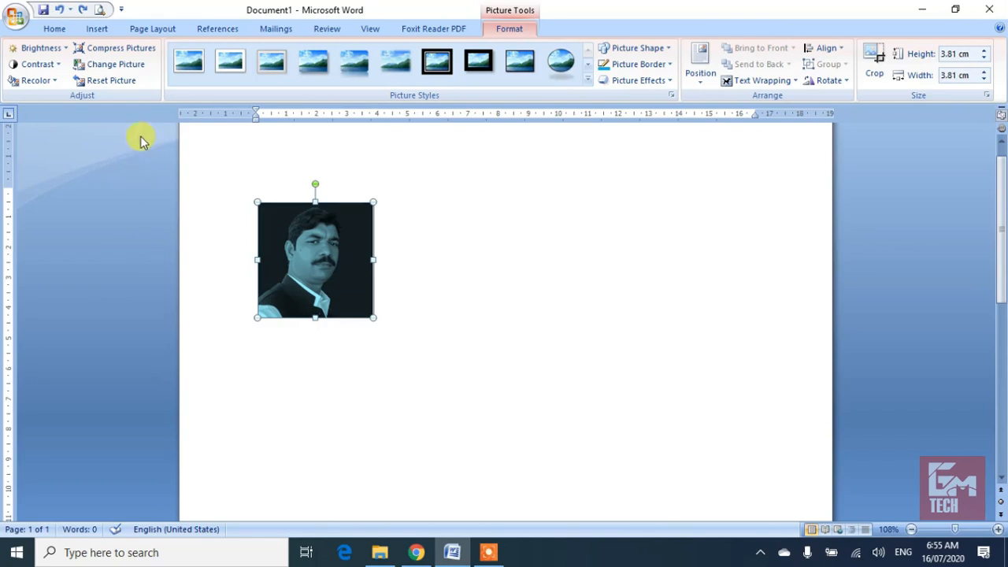
# Reset the recolored picture to its original formatting.
pyautogui.click(120, 88)
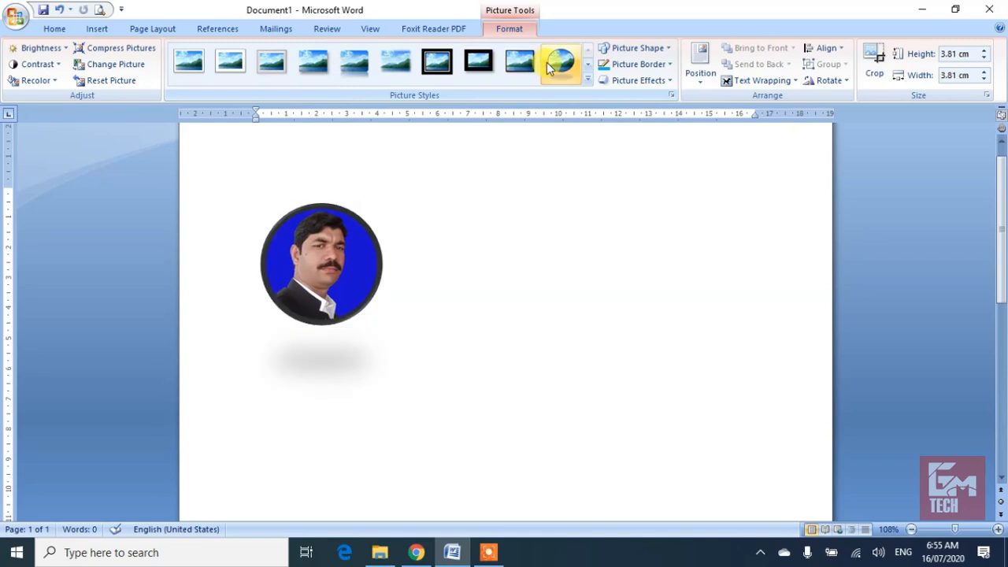
# Apply the Bevel Perspective Left, White style to the picture, and reset the picture's formatting.
pyautogui.click(588, 79)
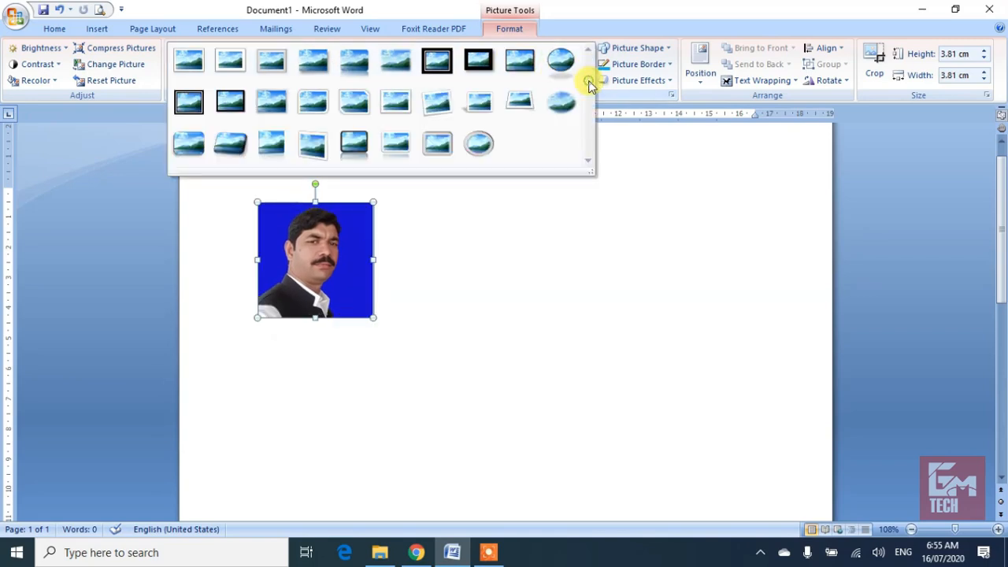
pyautogui.click(323, 153)
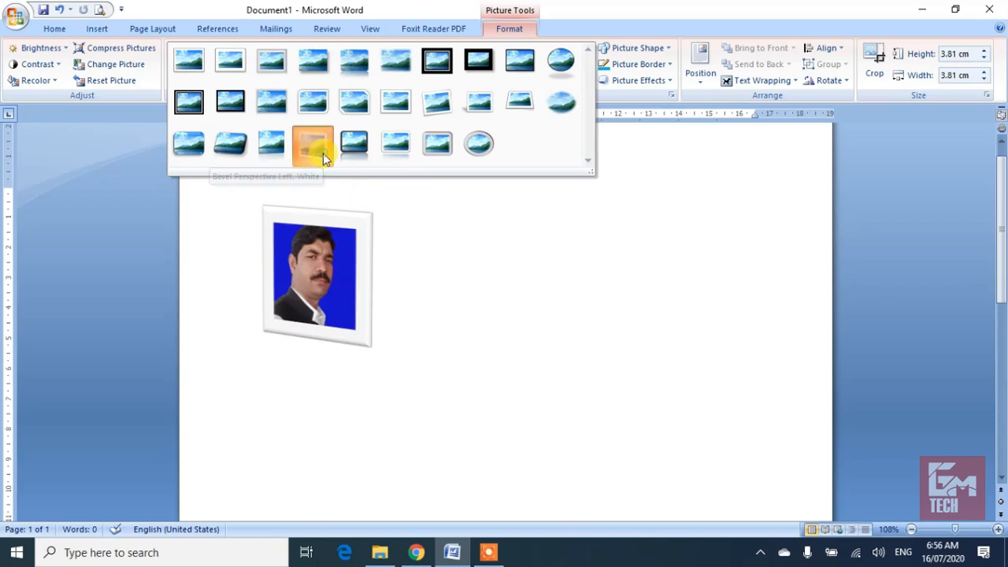
pyautogui.click(590, 293)
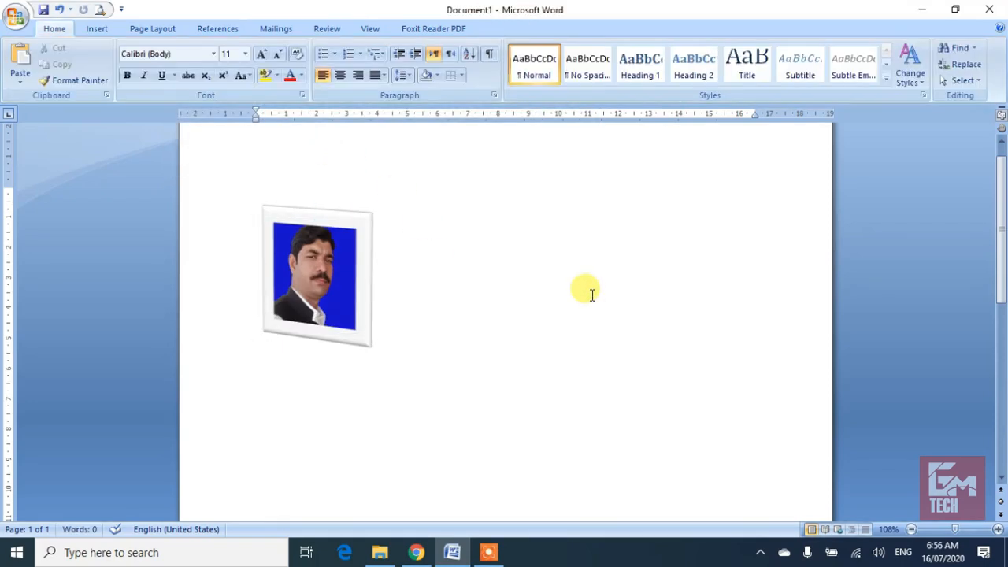
pyautogui.click(337, 252)
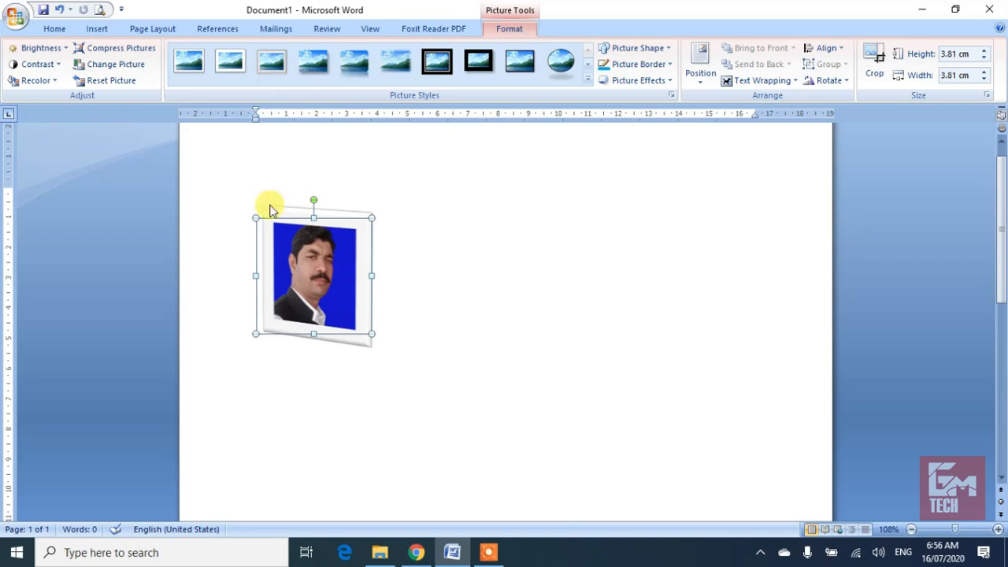
pyautogui.click(129, 82)
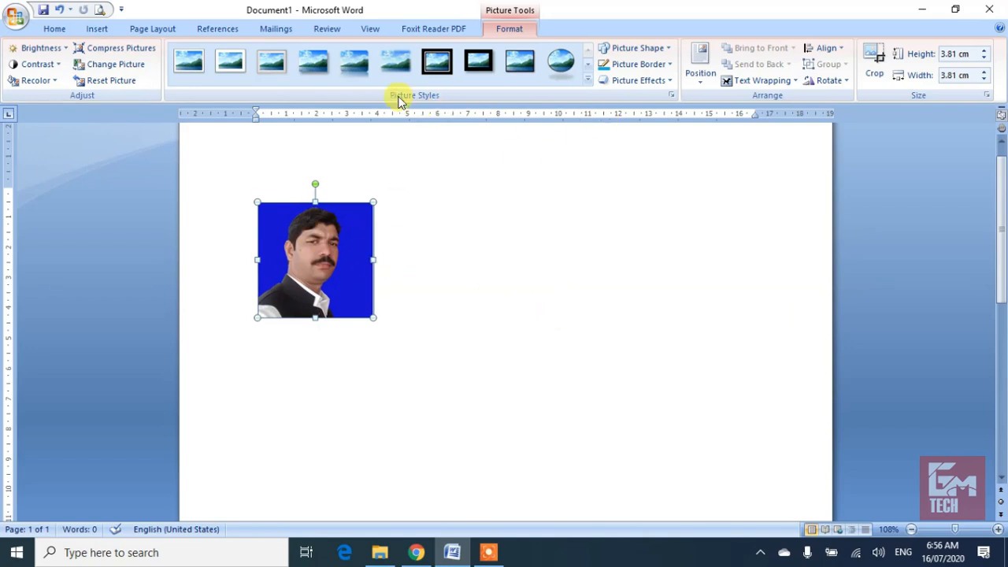
# Give the picture a shadowed black frame style and the Folded Corner shape, and reset its formatting.
pyautogui.click(506, 81)
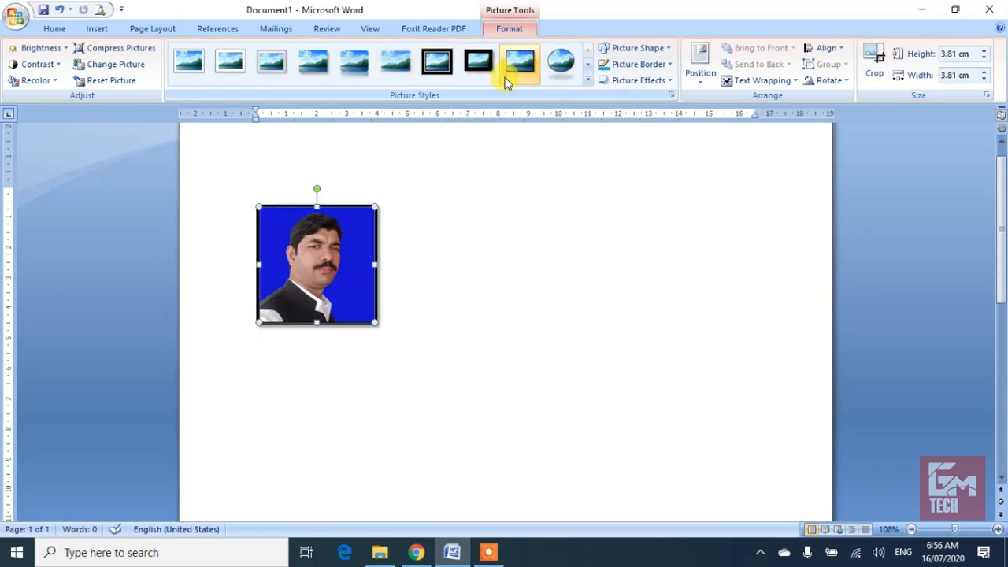
pyautogui.click(664, 51)
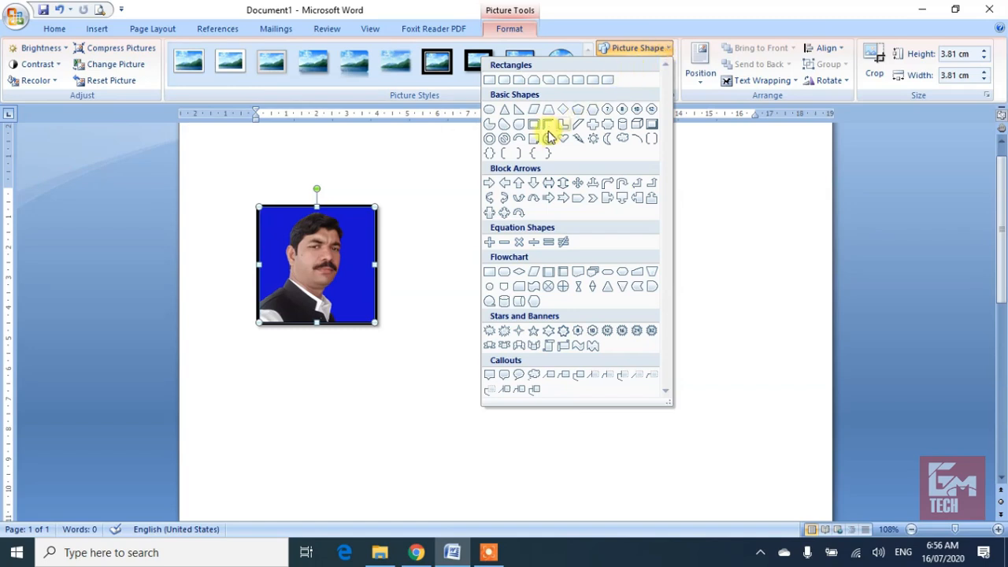
pyautogui.click(533, 142)
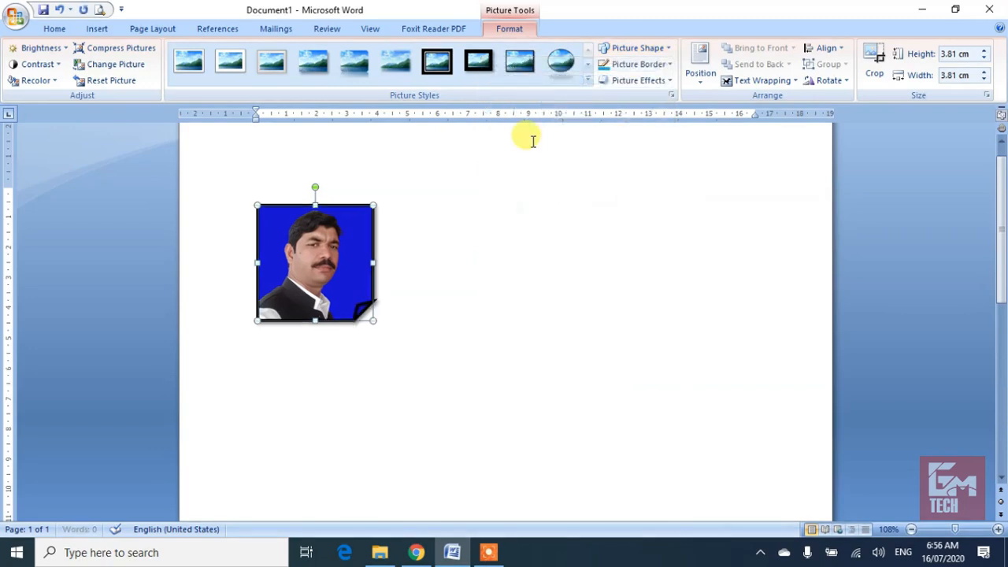
pyautogui.click(533, 195)
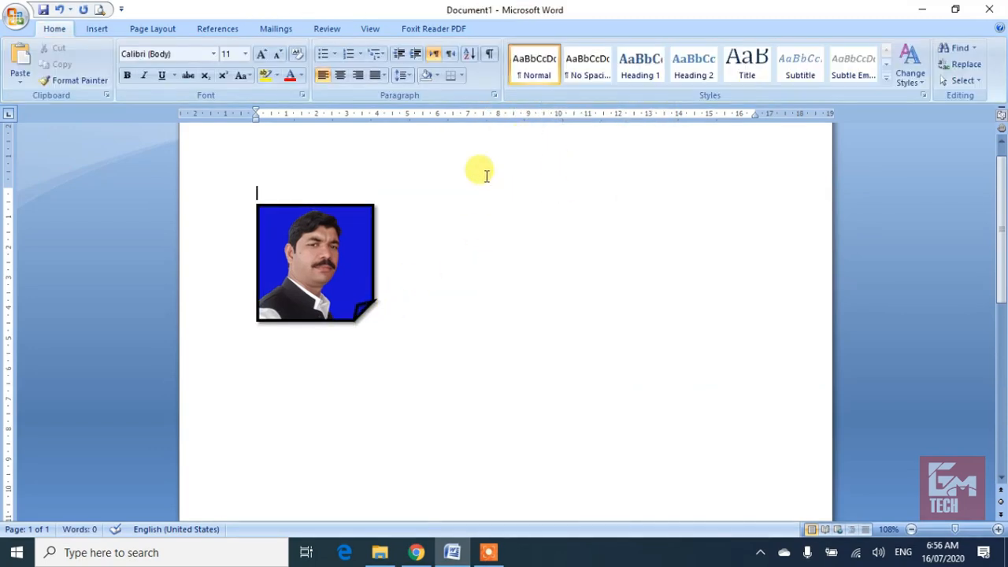
pyautogui.click(334, 250)
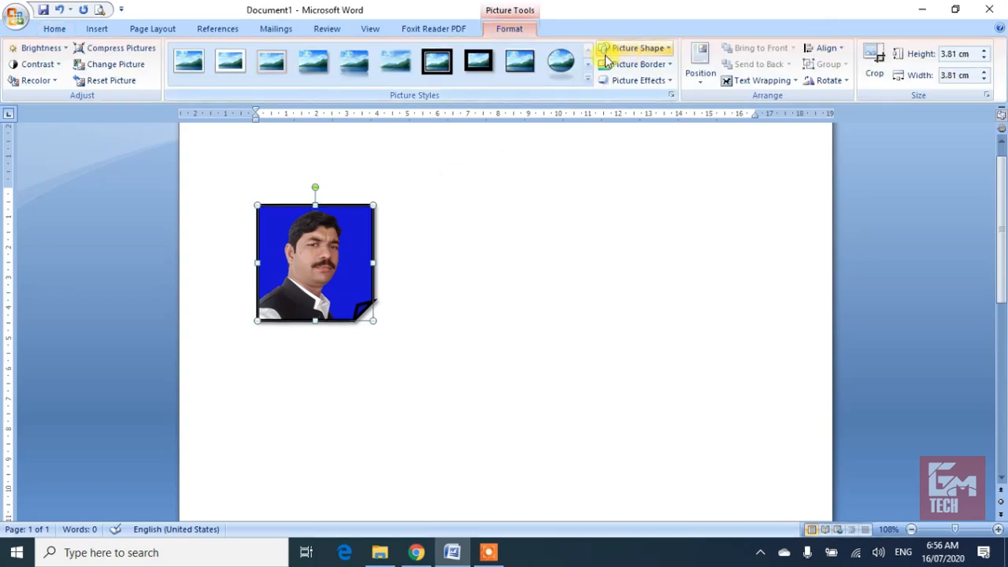
pyautogui.click(122, 83)
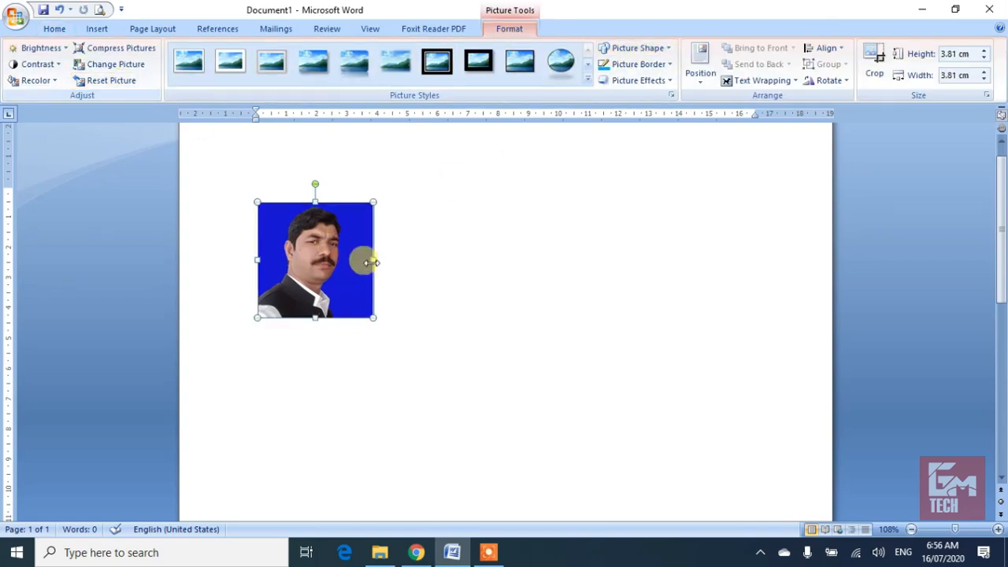
# Change the picture's shape to the pentagon block arrow pointing right.
pyautogui.click(642, 50)
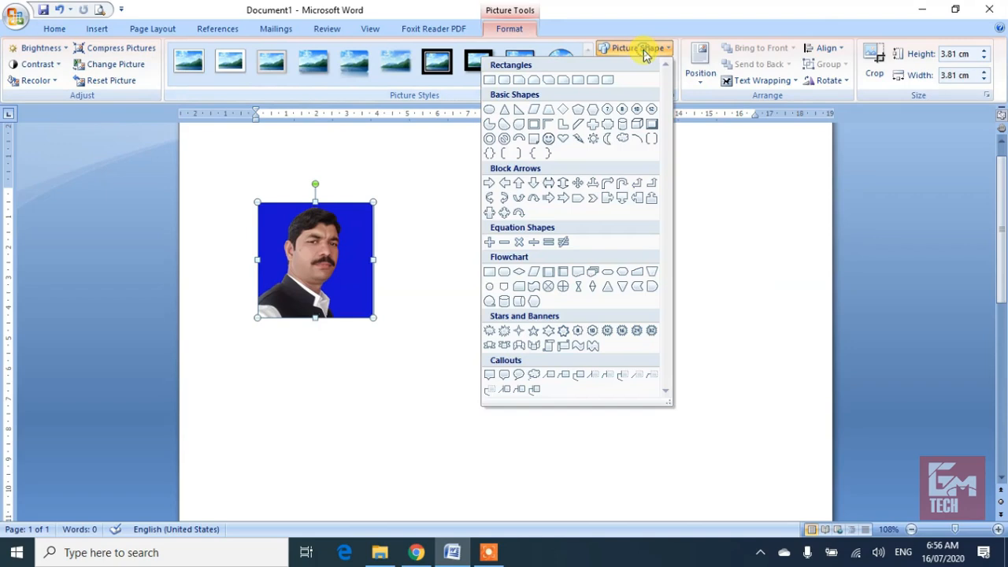
pyautogui.click(584, 202)
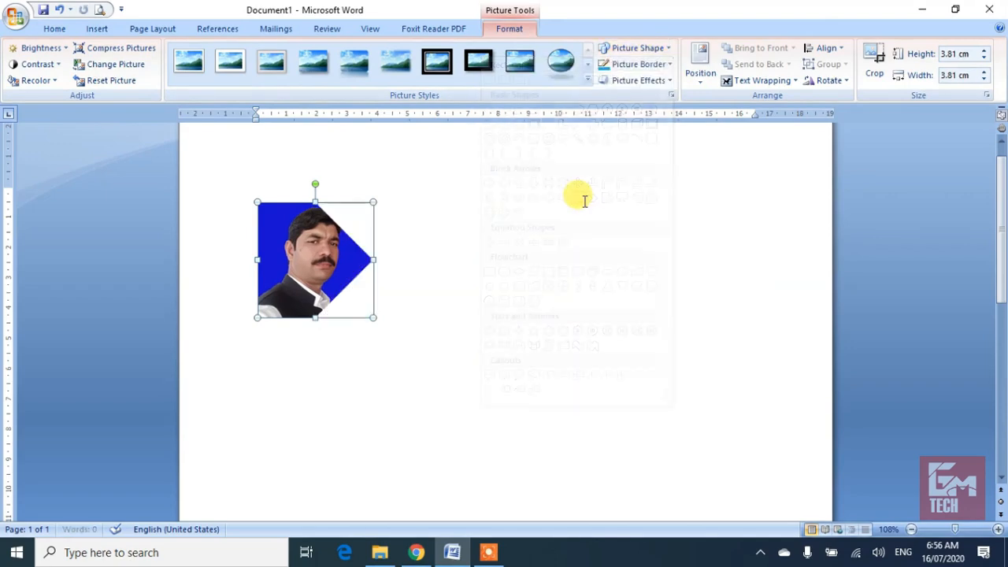
pyautogui.click(515, 249)
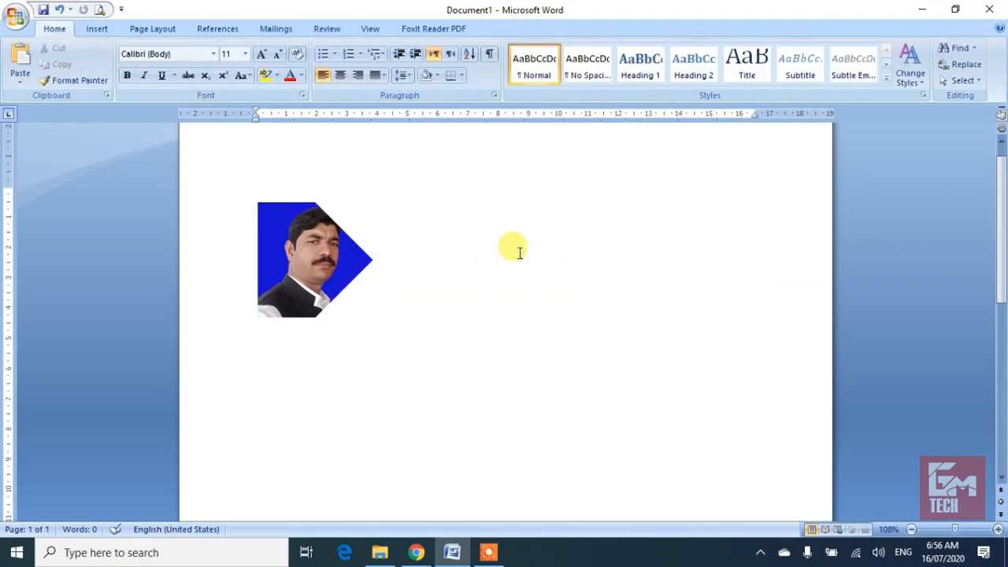
# Change the picture's shape to the rectangle with diagonally snipped corners.
pyautogui.doubleClick(325, 263)
pyautogui.click(667, 51)
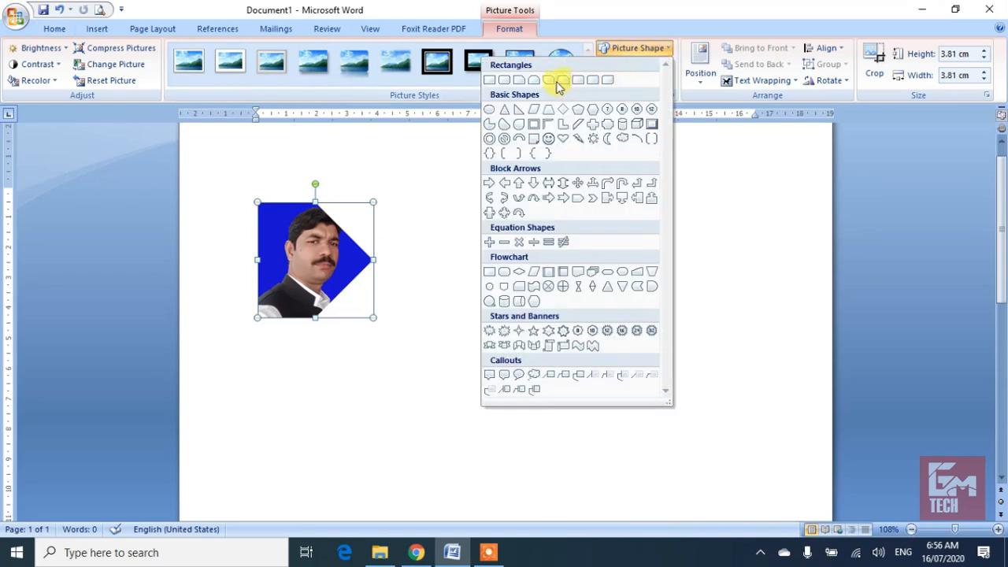
pyautogui.click(549, 80)
pyautogui.click(590, 270)
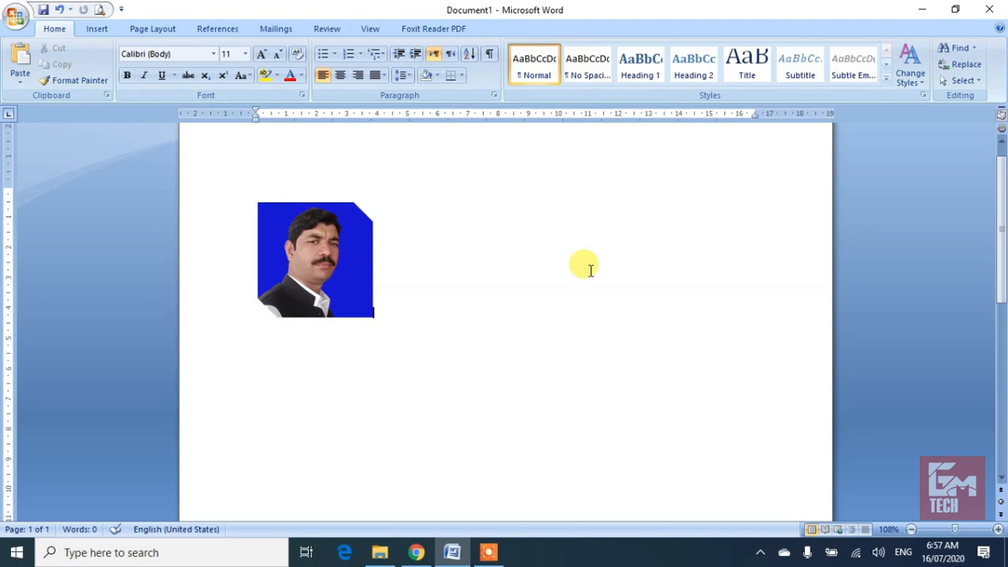
# Change the picture's shape to the crossed-out circle from the basic shapes.
pyautogui.click(352, 250)
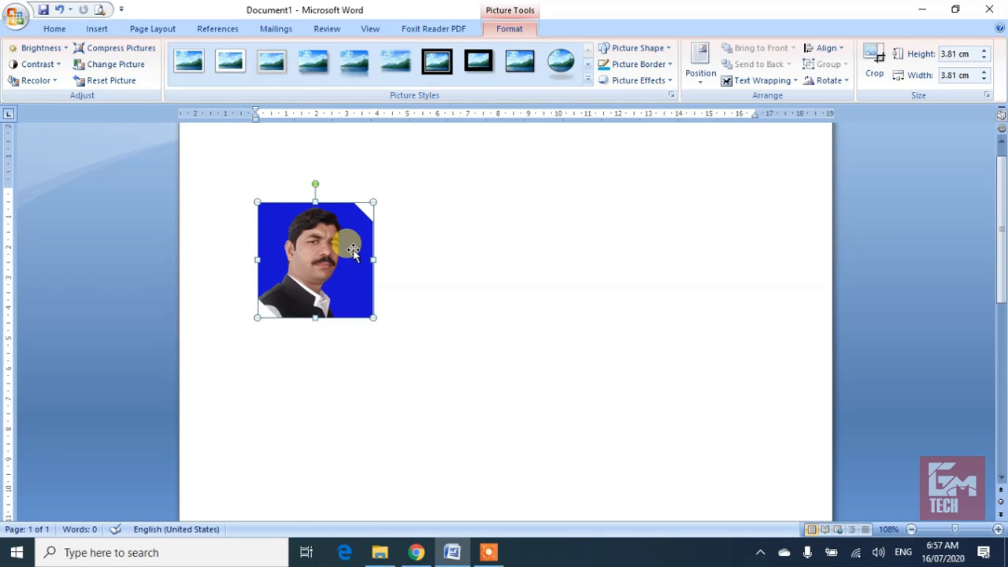
pyautogui.click(652, 50)
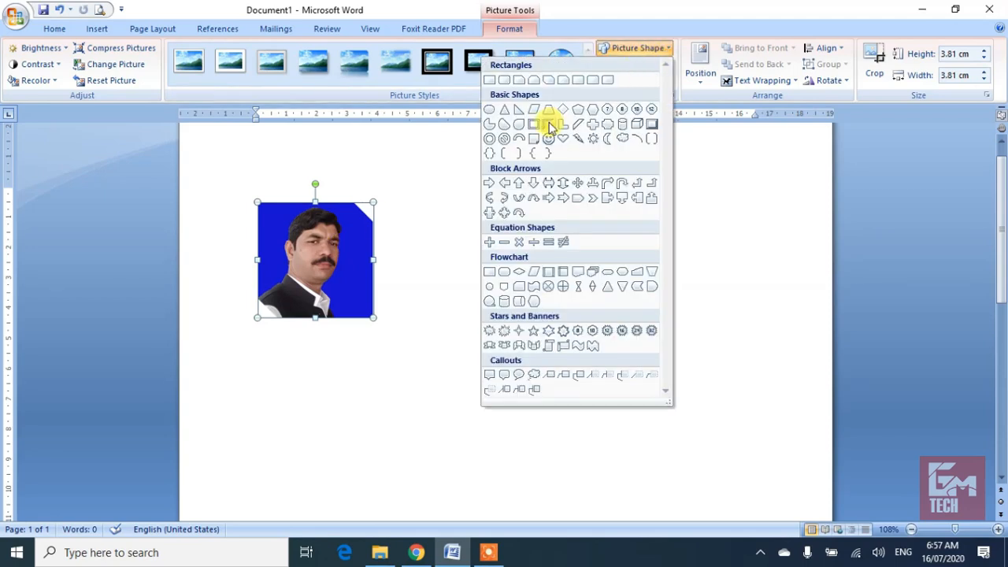
pyautogui.click(501, 139)
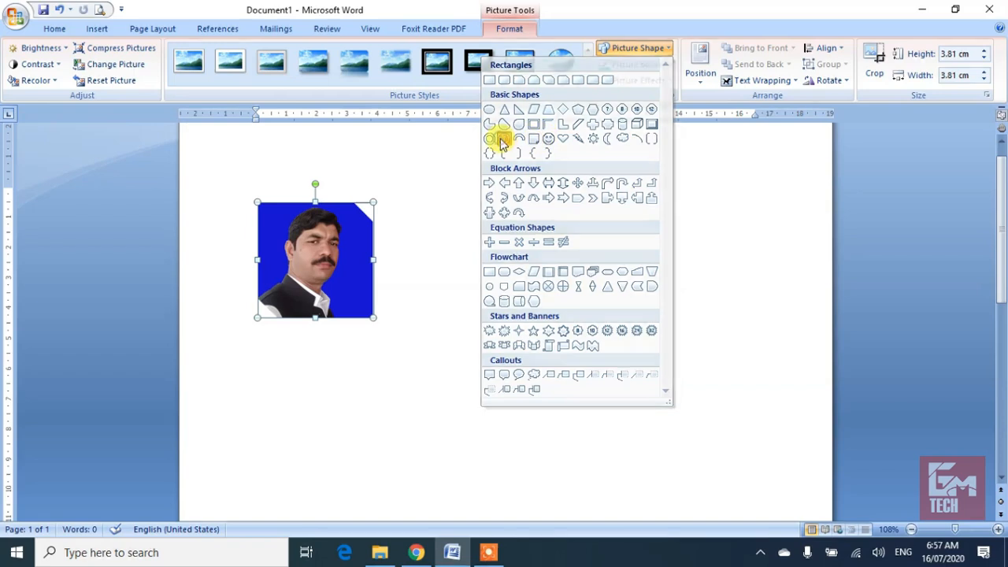
# Change the picture's shape to the heart, and deselect the picture.
pyautogui.click(644, 50)
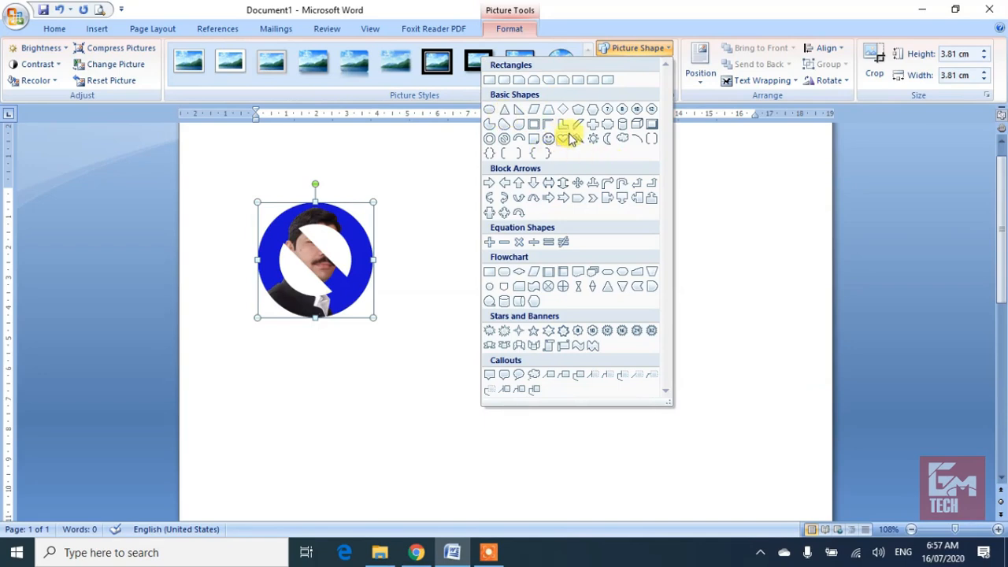
pyautogui.click(562, 138)
pyautogui.click(643, 195)
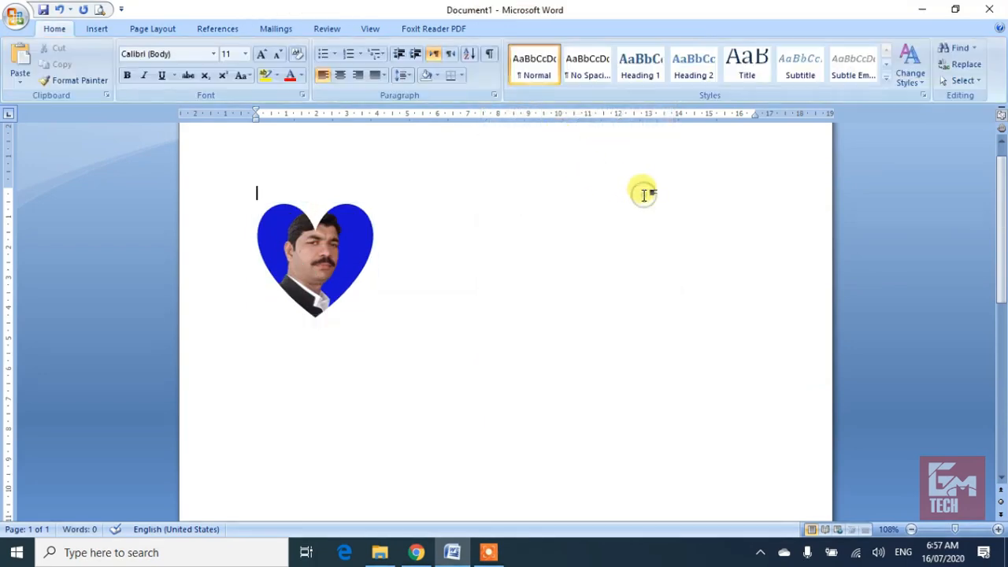
# Change the heart-shaped picture's shape to the teardrop.
pyautogui.click(292, 275)
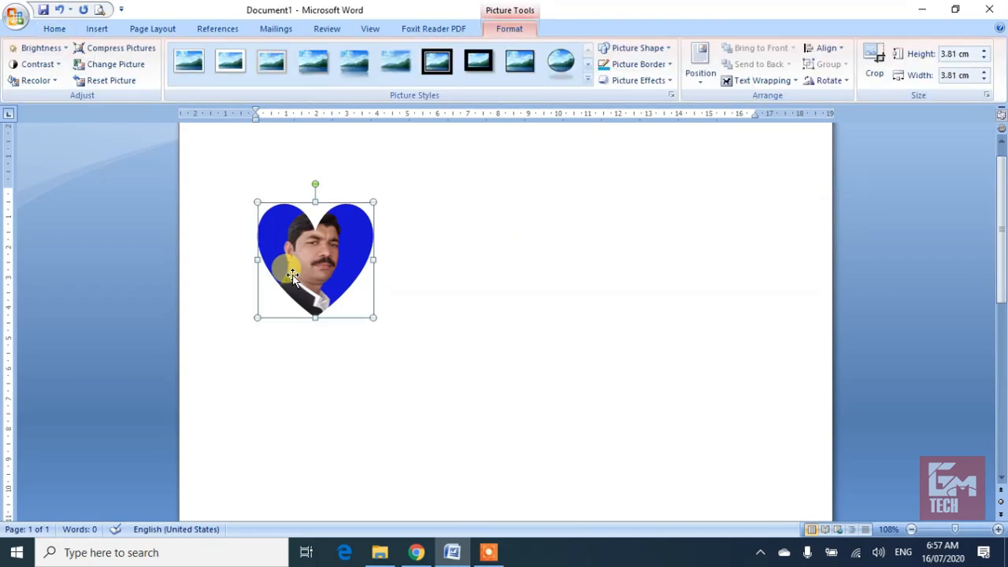
pyautogui.click(655, 54)
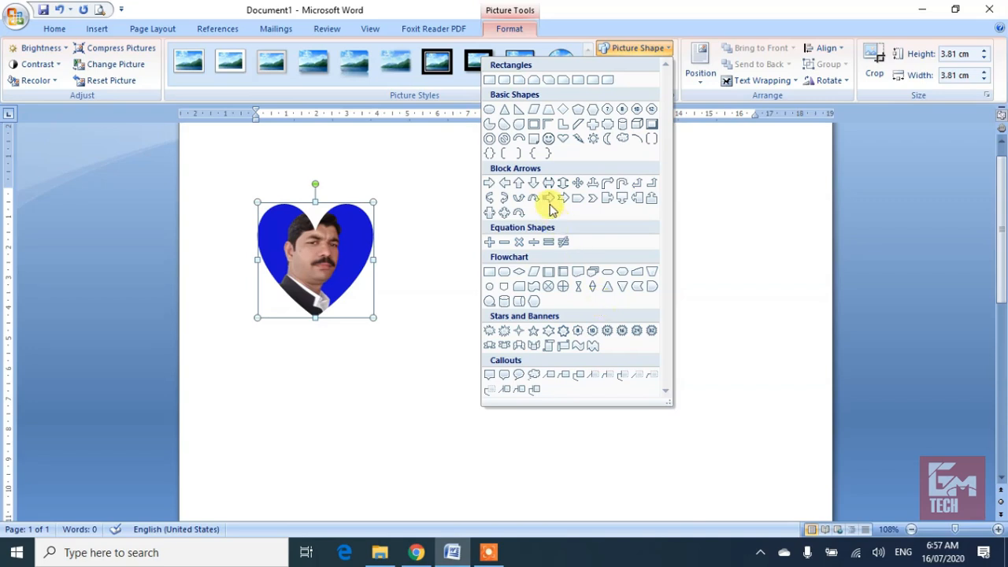
pyautogui.click(518, 126)
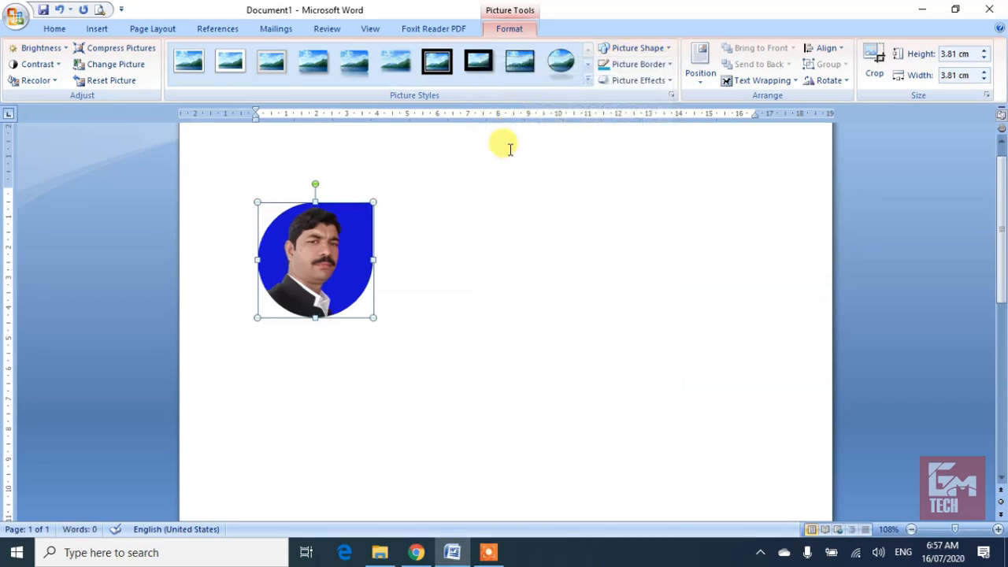
pyautogui.click(473, 240)
# Give the teardrop-shaped picture a border in the standard green colour.
pyautogui.click(347, 244)
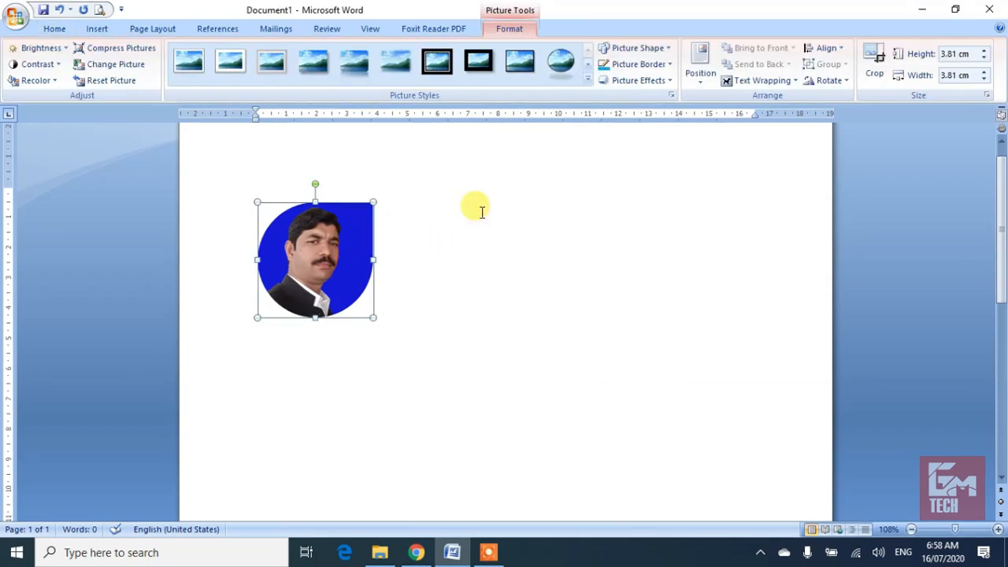
pyautogui.click(654, 74)
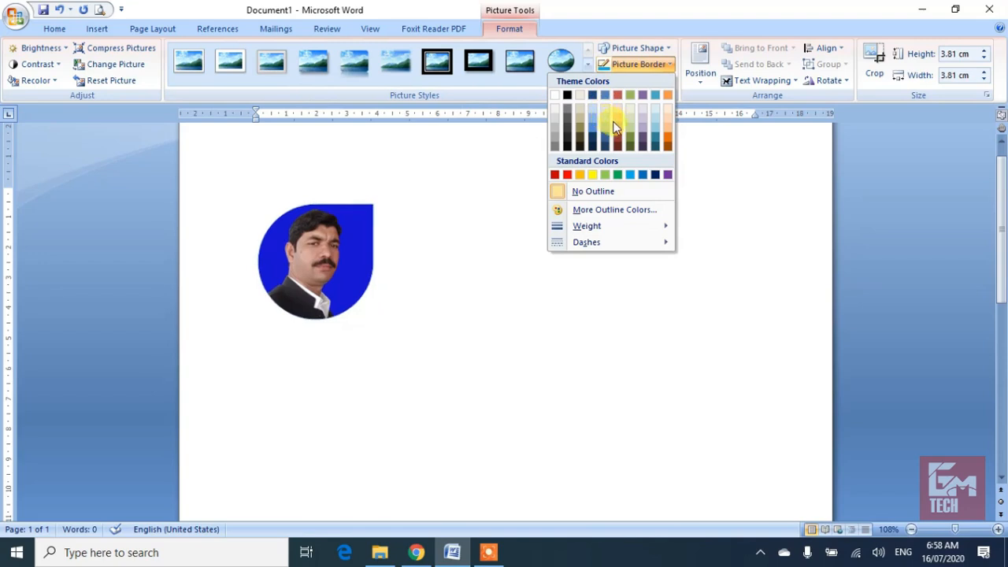
pyautogui.click(619, 175)
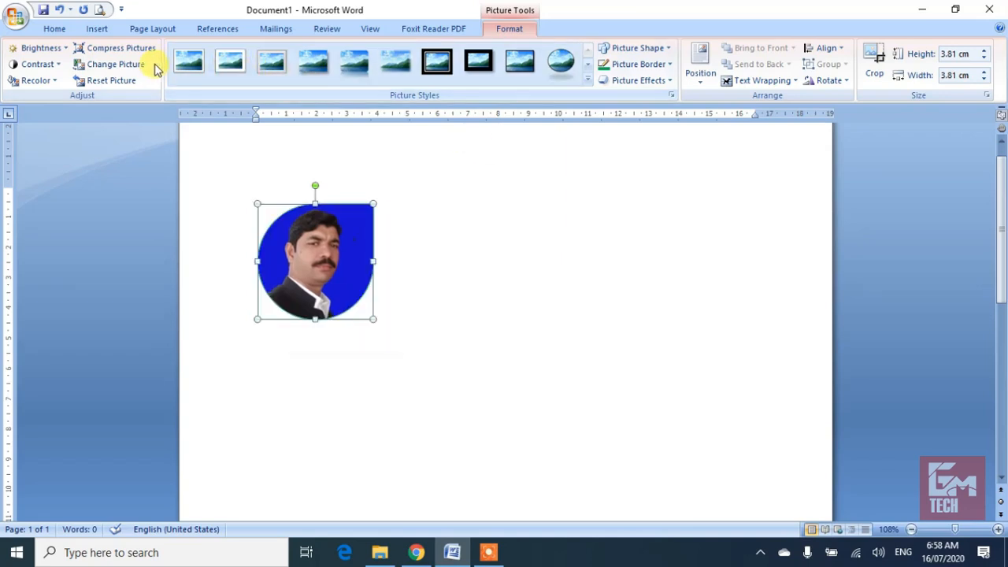
# Apply the double black frame style to the picture, and recolour its border with the standard green.
pyautogui.click(449, 64)
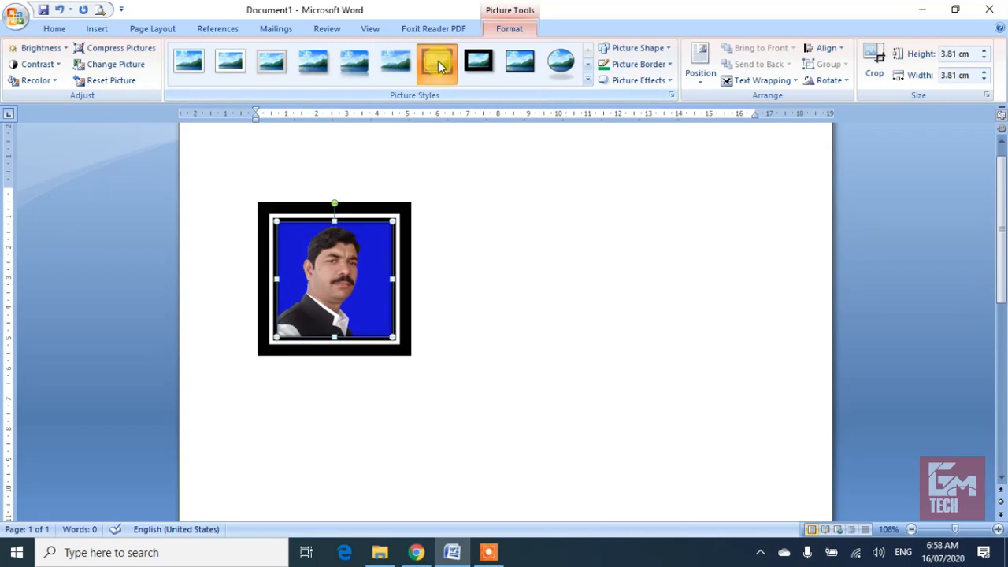
pyautogui.click(652, 73)
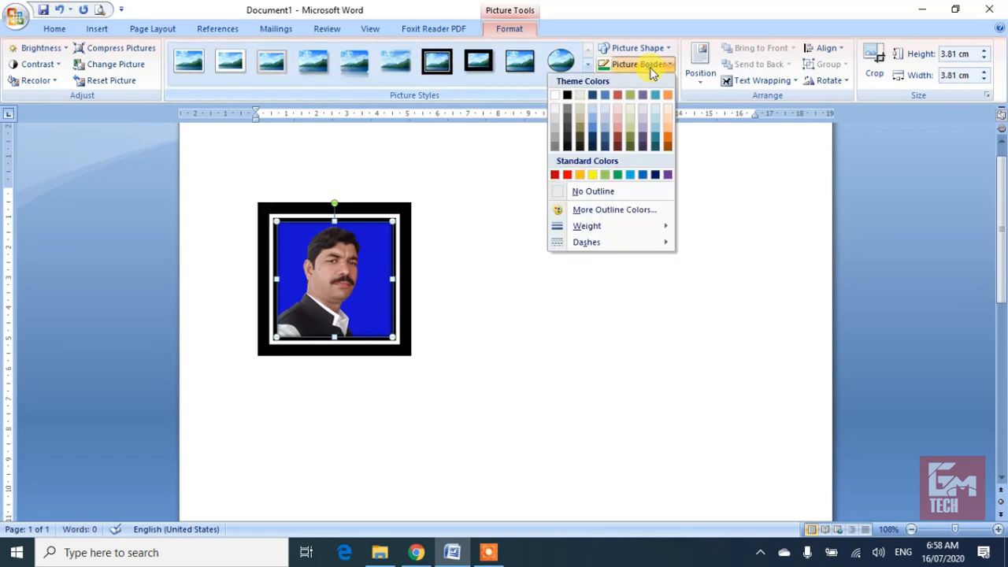
pyautogui.click(617, 174)
pyautogui.click(593, 247)
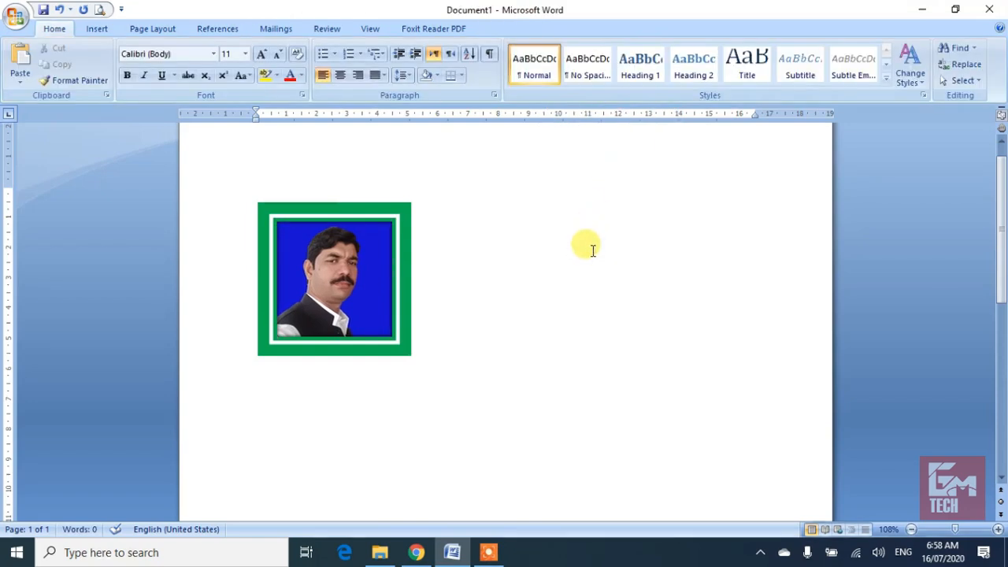
# Preview the preset effects on the framed picture, and apply the widest light-blue glow variation.
pyautogui.click(353, 218)
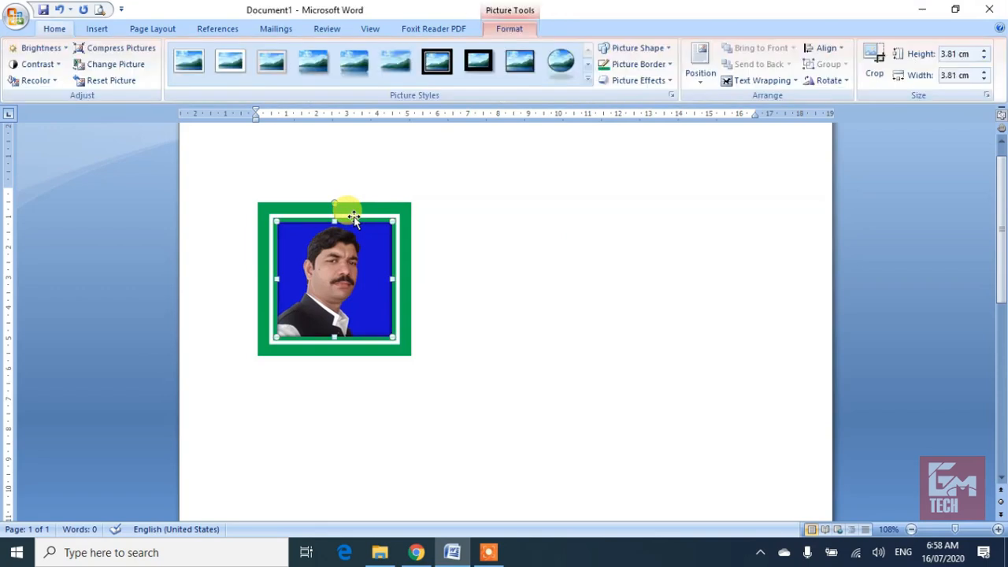
pyautogui.click(656, 85)
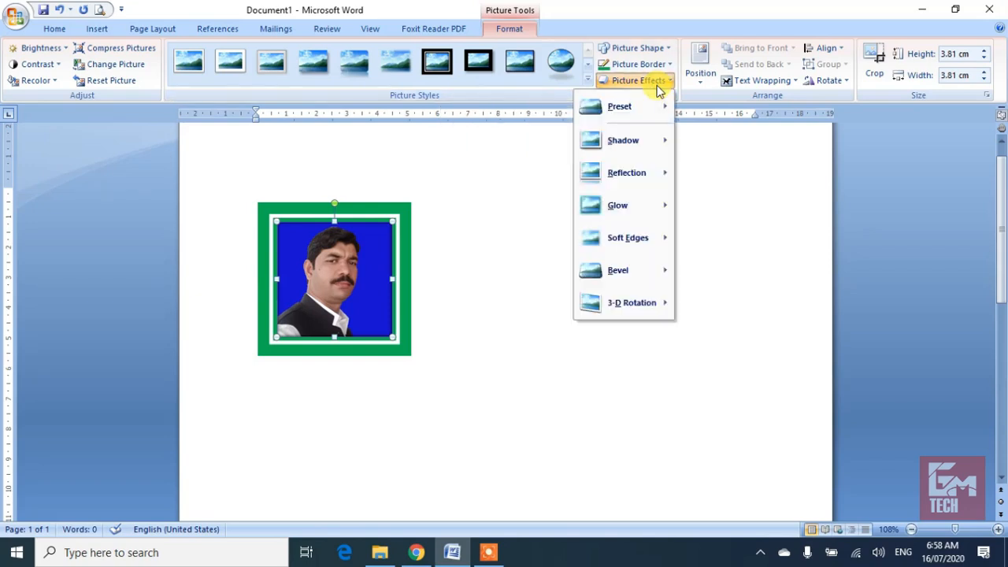
pyautogui.moveTo(616, 114)
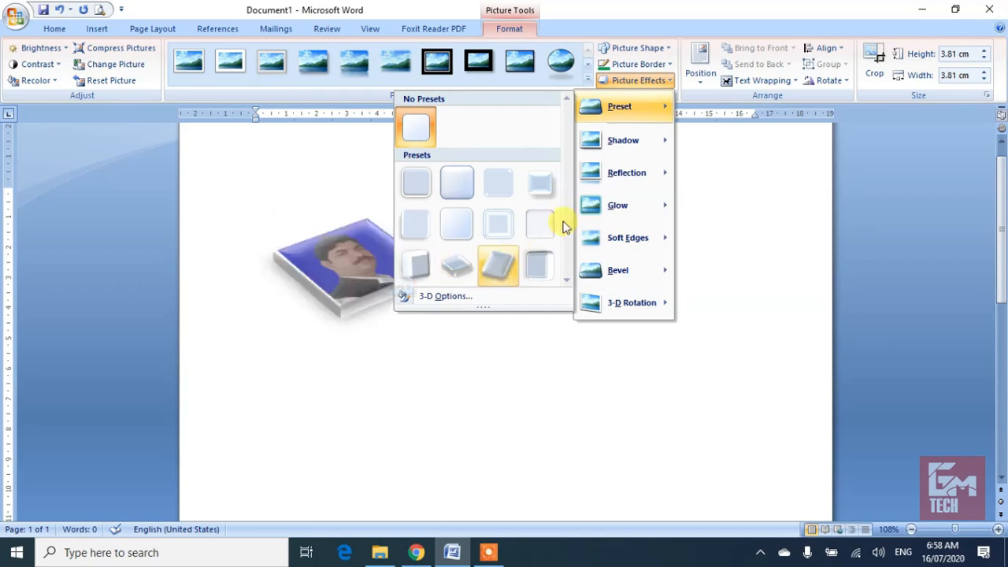
pyautogui.moveTo(618, 201)
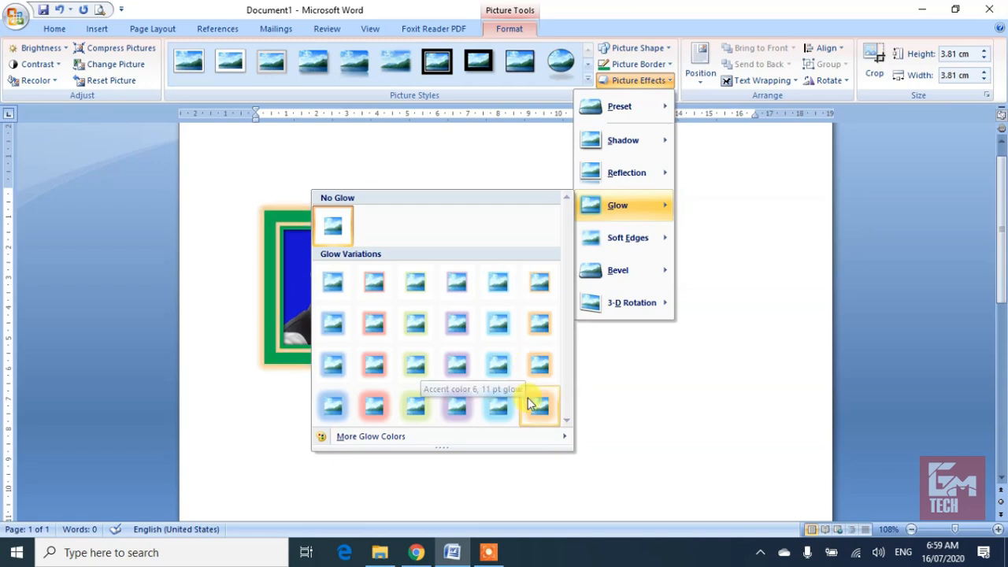
pyautogui.click(488, 412)
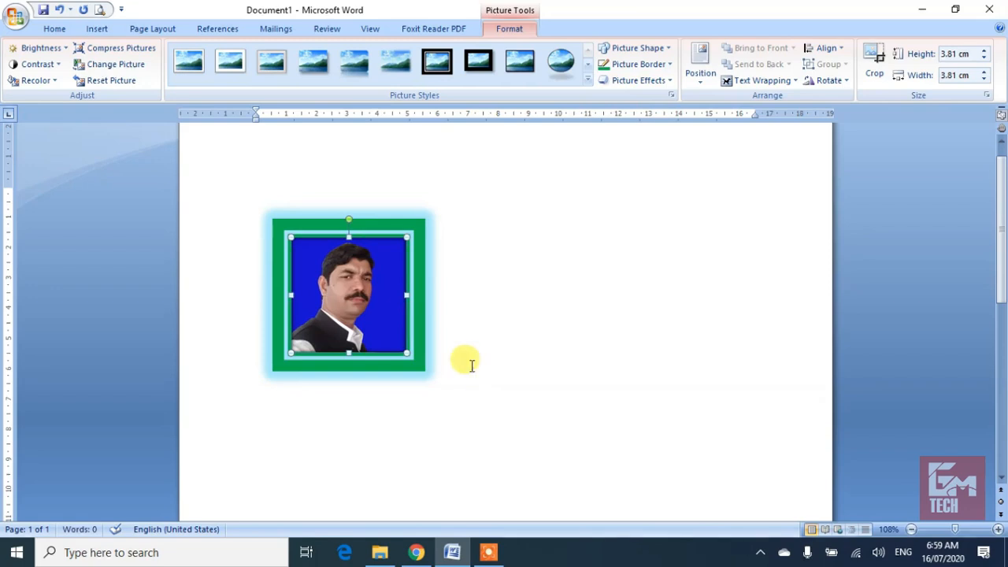
# Apply a strongly tilted perspective 3-D rotation to the glowing framed picture, and reset the picture's formatting.
pyautogui.click(662, 81)
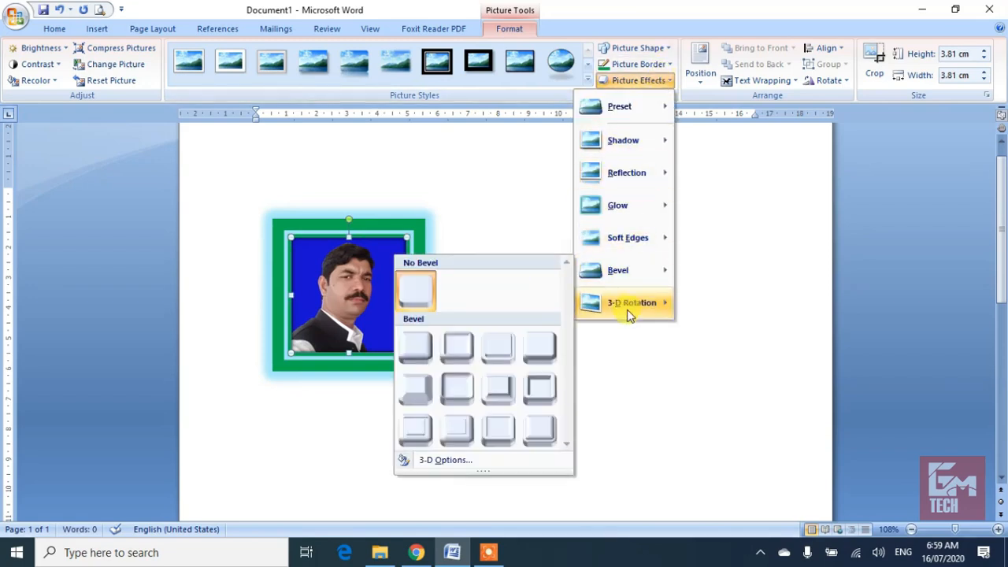
pyautogui.moveTo(627, 312)
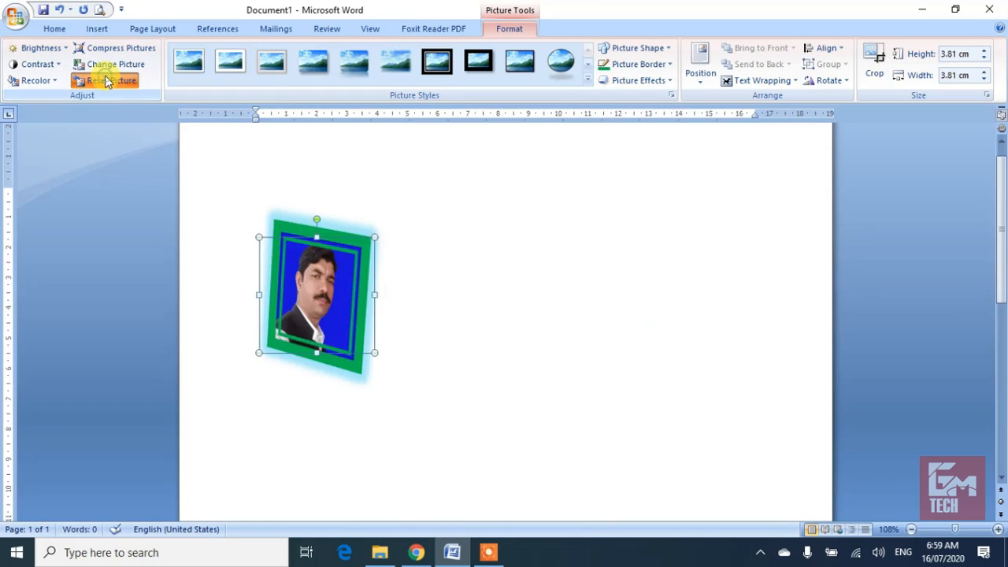
pyautogui.click(106, 79)
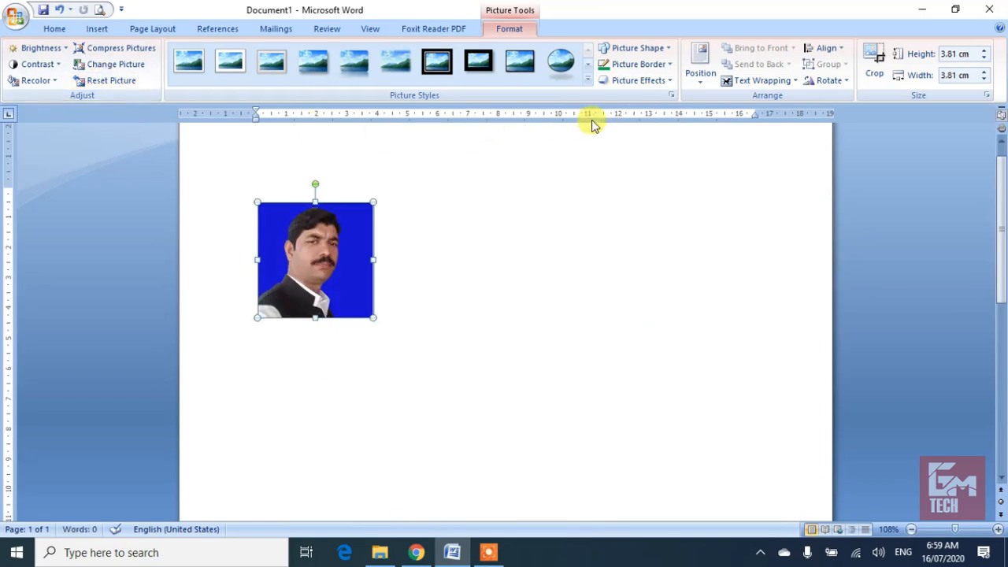
# Apply the third perspective 3-D rotation to the plain picture, and reset the picture's formatting.
pyautogui.click(617, 84)
pyautogui.moveTo(642, 304)
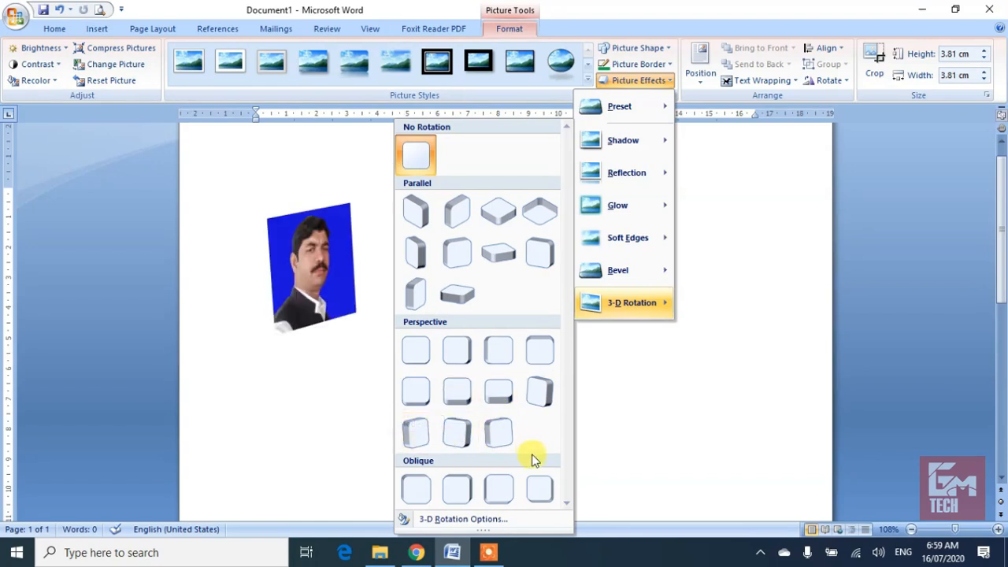
pyautogui.click(504, 360)
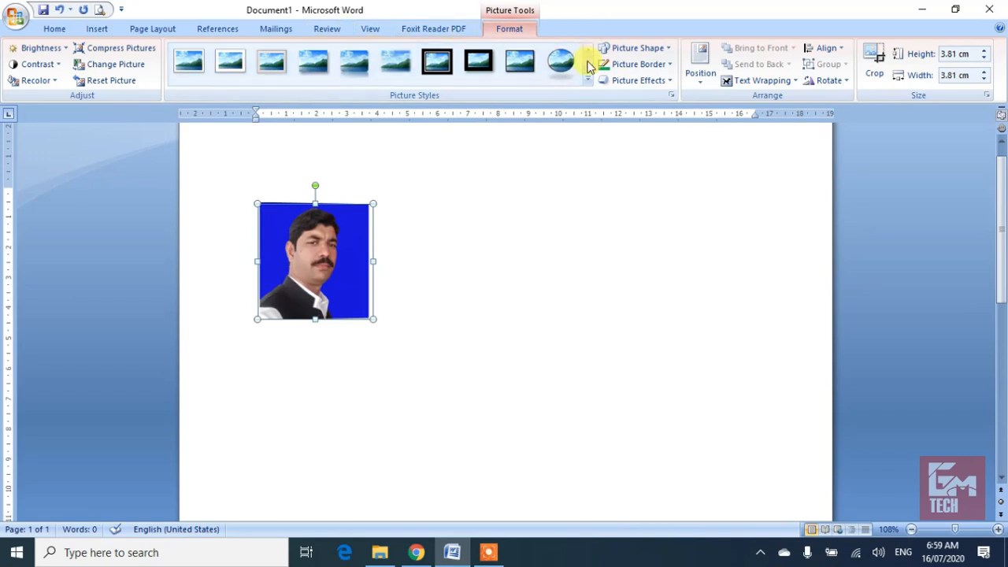
pyautogui.click(117, 82)
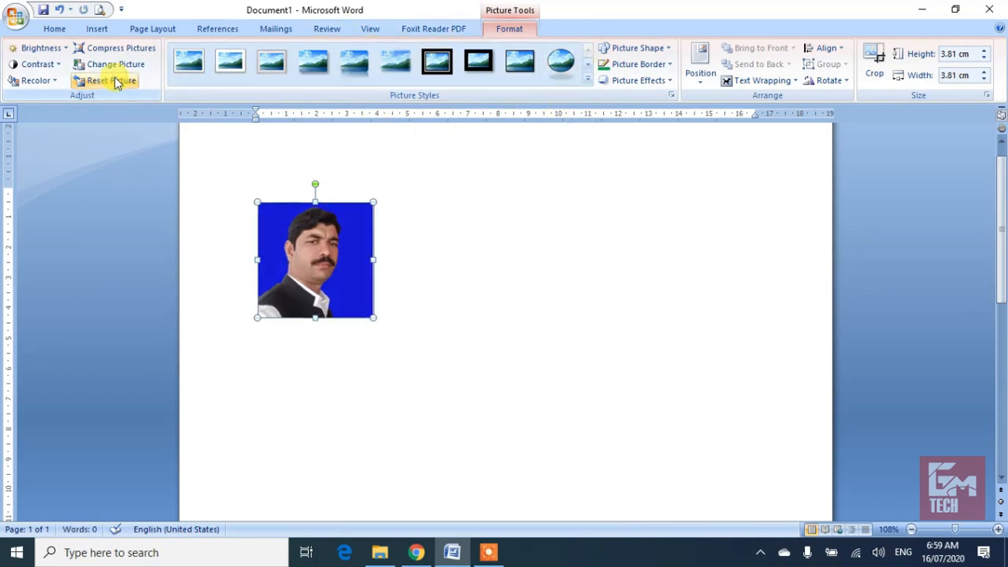